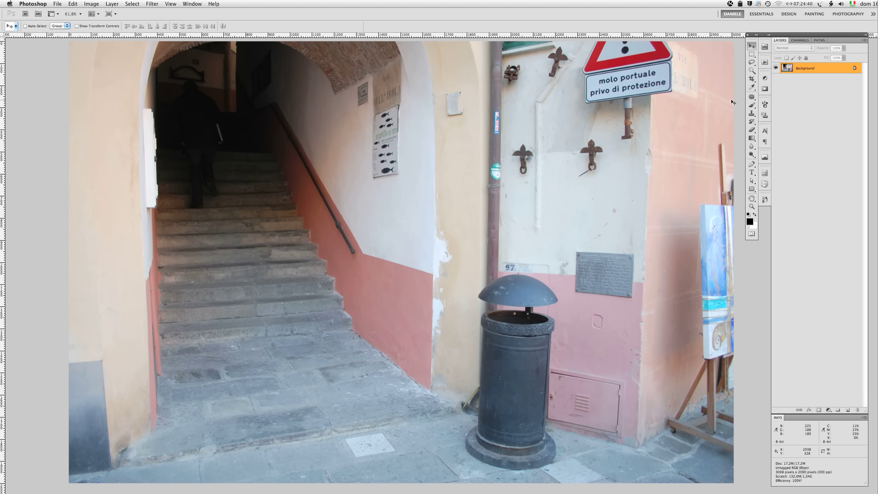
Lasso the right-hand iron ornament and Content-Aware fill it with matching wall plaster.
click(752, 62)
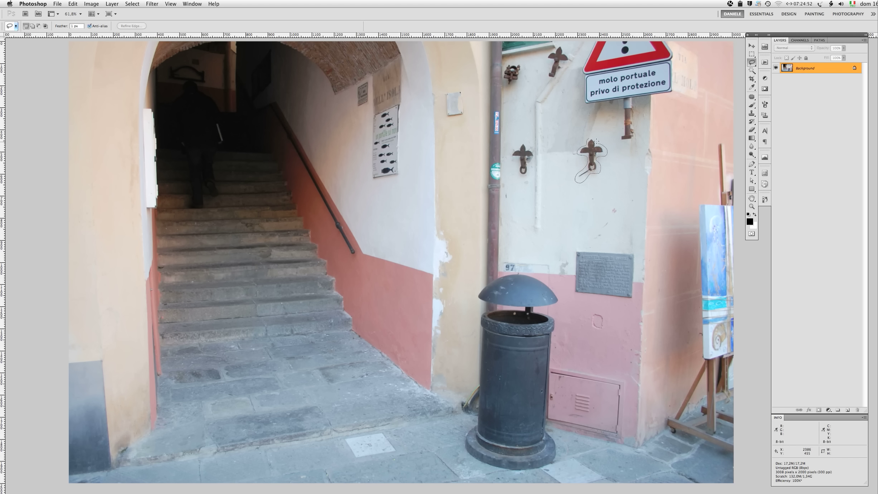
drag(573, 148, 574, 151)
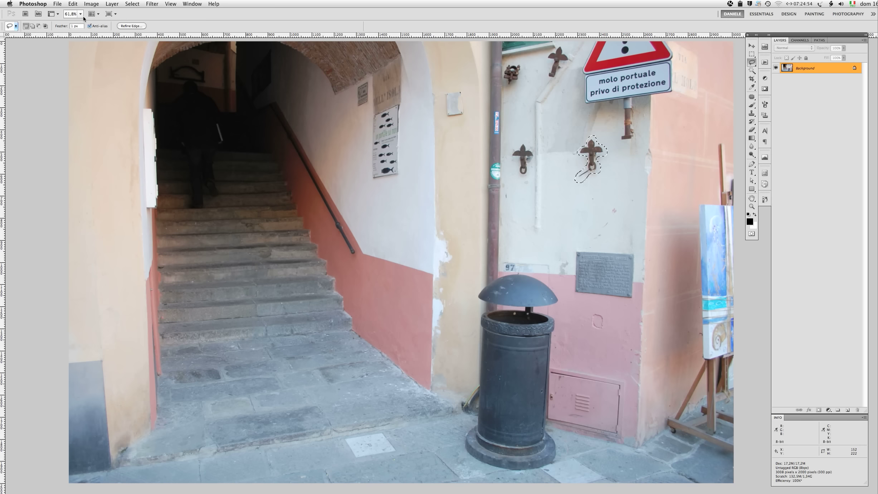
click(73, 4)
click(74, 4)
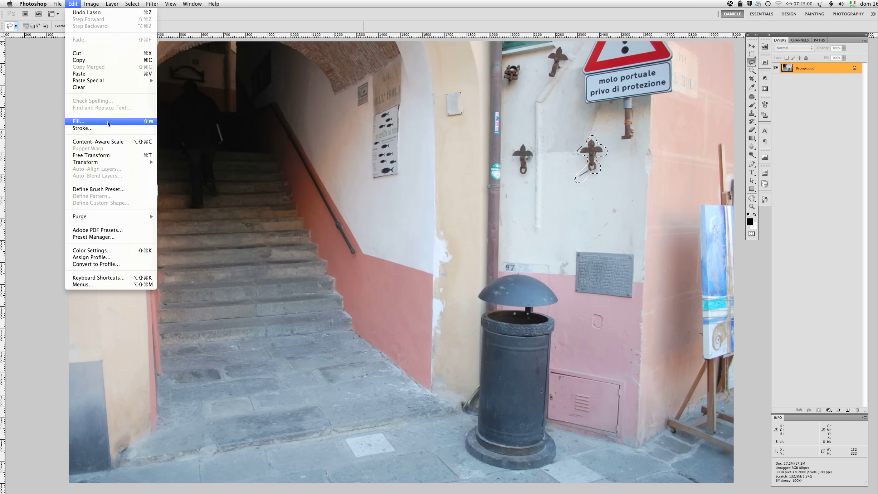
click(108, 122)
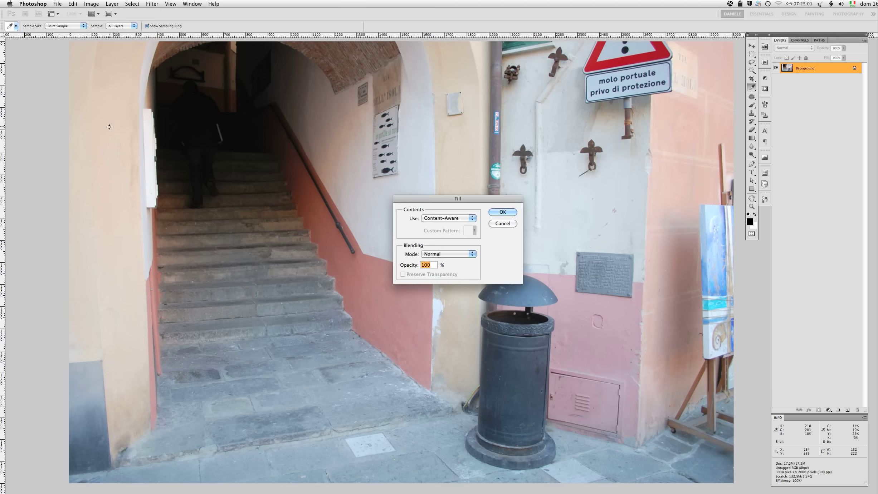
click(464, 218)
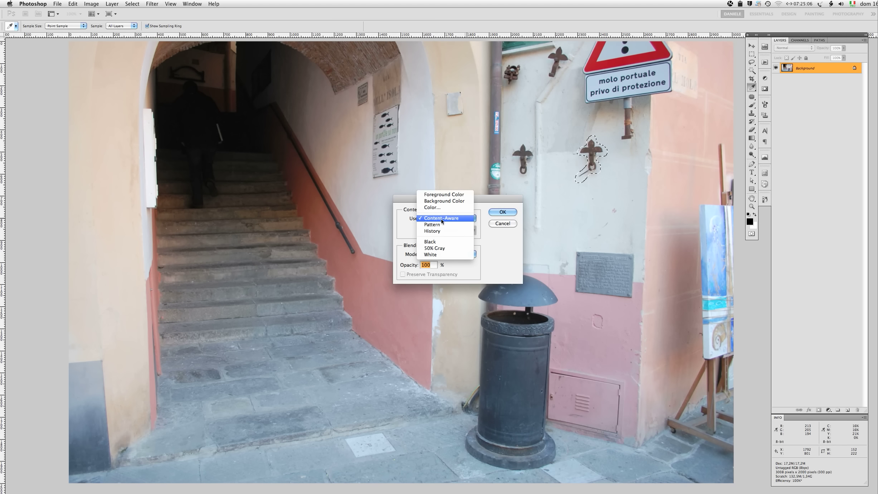
click(463, 218)
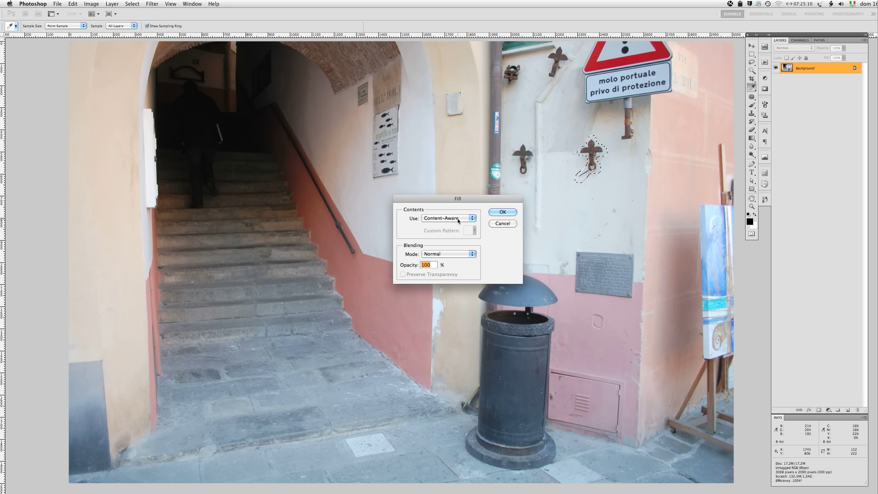
click(503, 212)
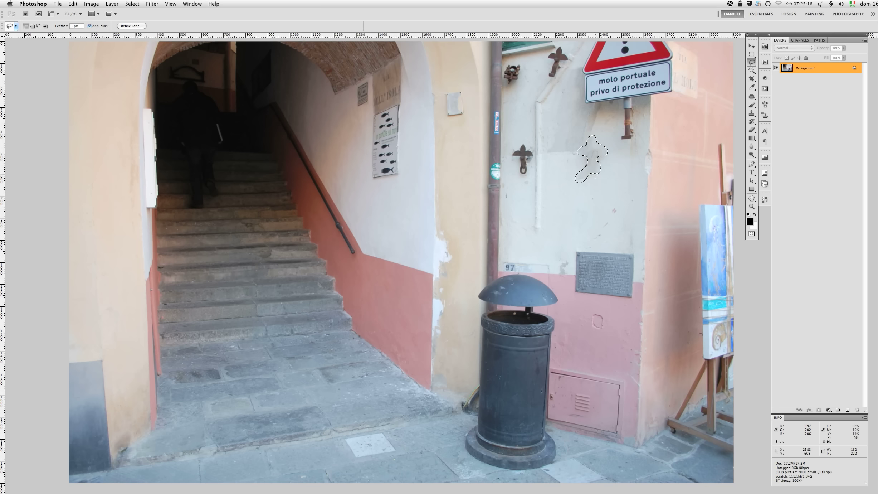
Deselect, zoom to 200% on the stained wall patch, and add an empty Layer 1.
click(132, 4)
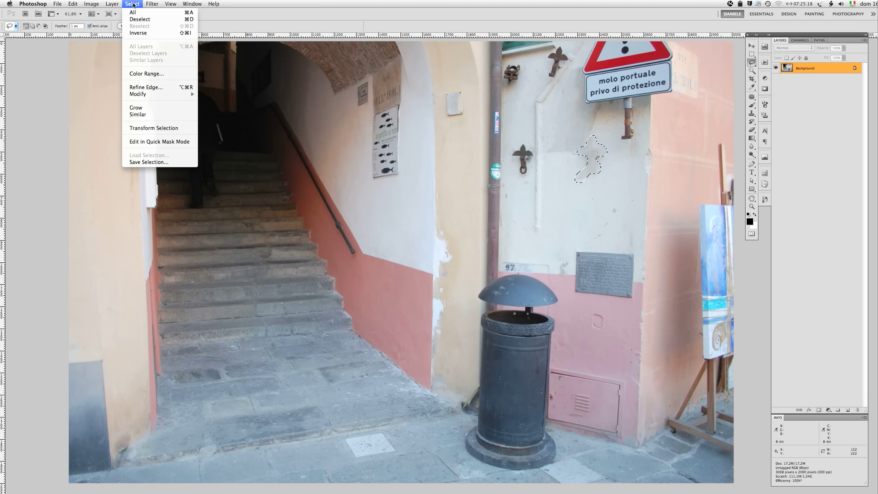
click(135, 19)
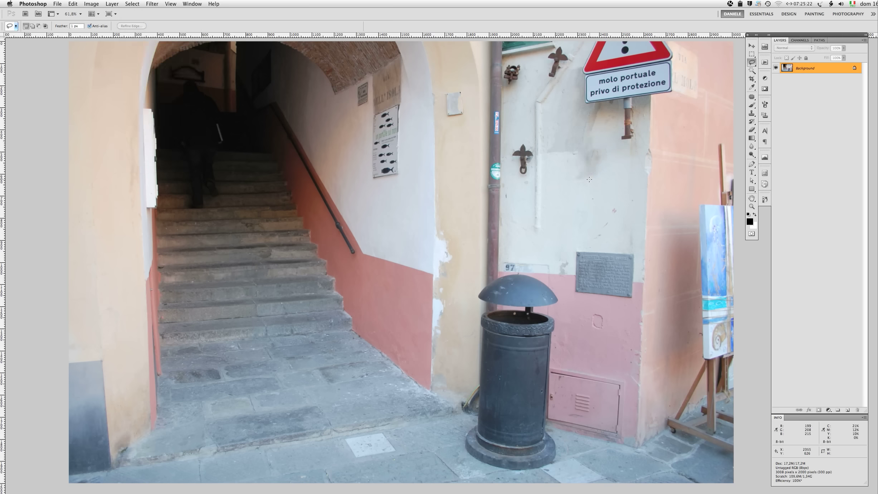
click(751, 207)
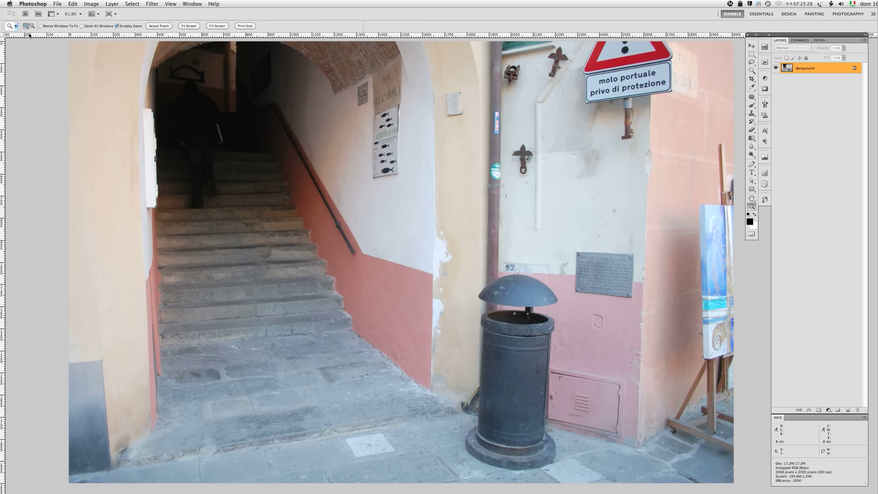
click(590, 164)
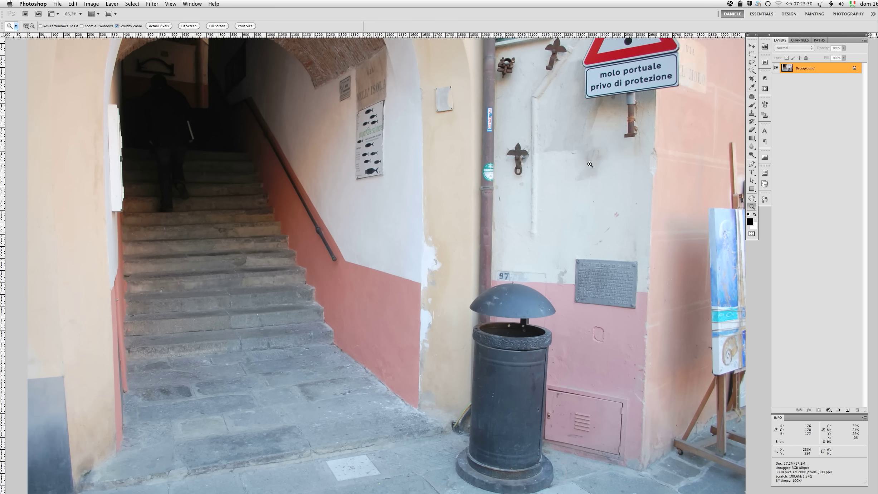
click(594, 157)
click(592, 161)
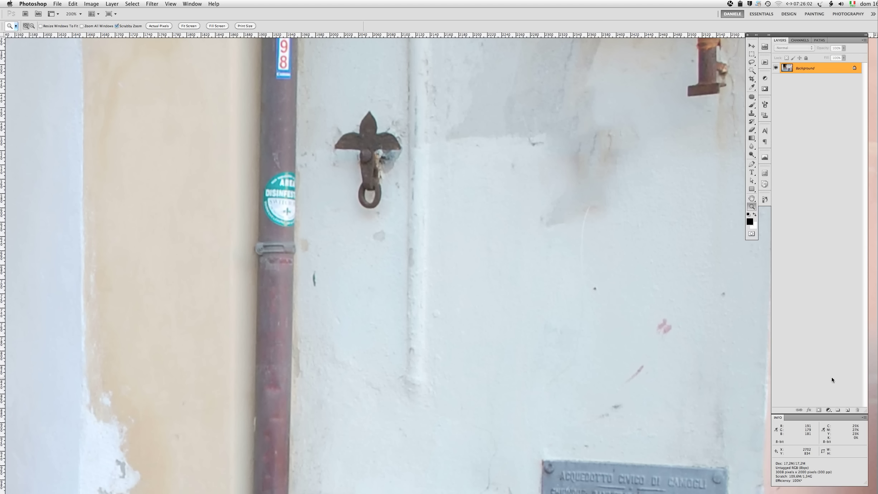
click(848, 410)
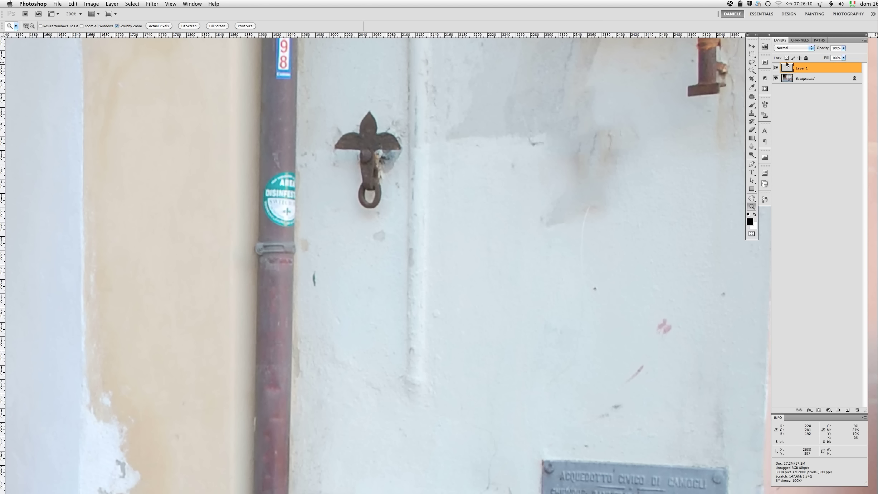
Clone clean plaster from nearby wall over the grey stain on Layer 1.
click(751, 114)
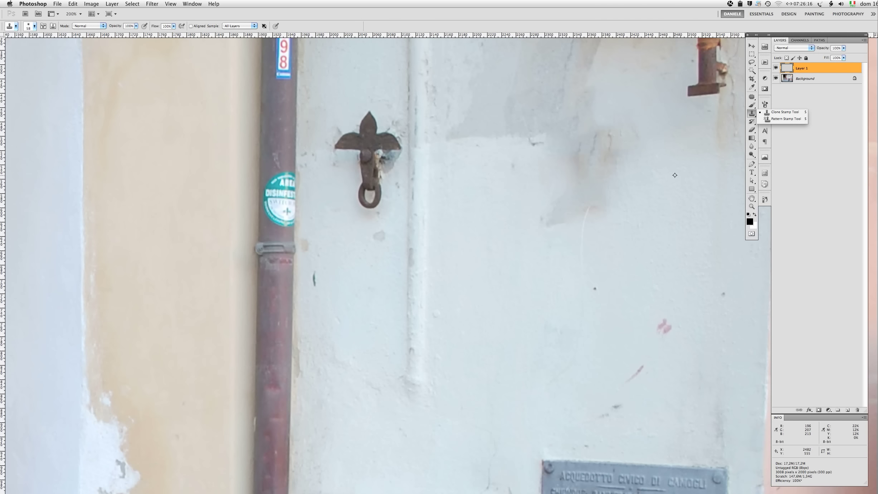
alt+click(675, 175)
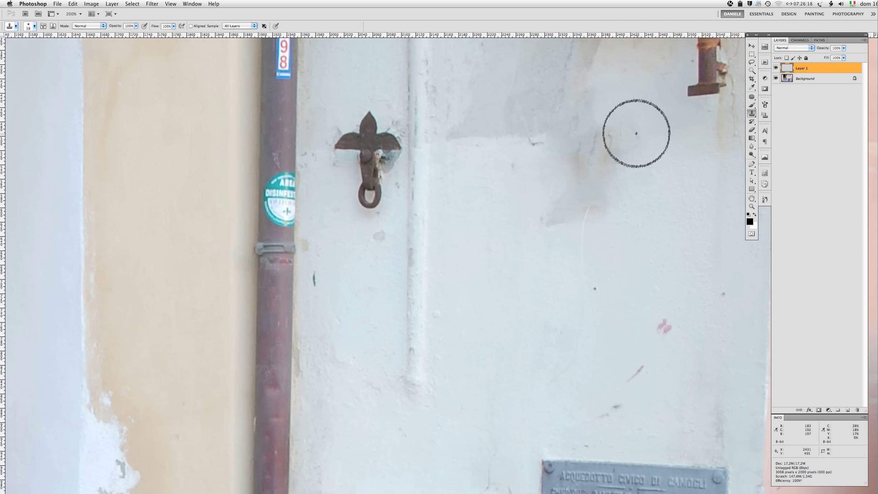
click(600, 143)
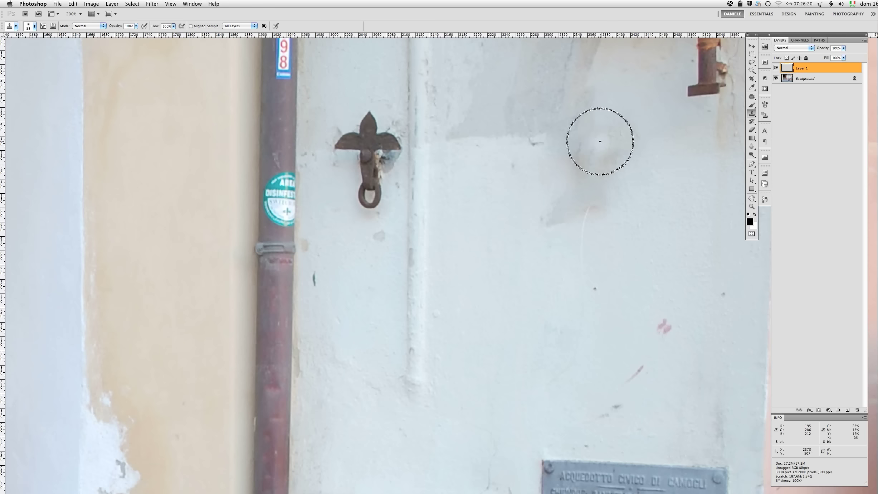
click(610, 141)
click(582, 144)
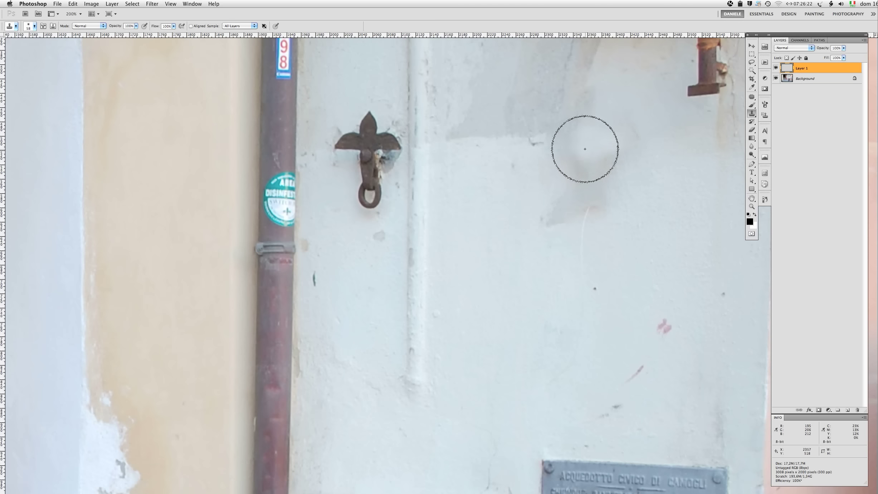
click(590, 160)
click(575, 143)
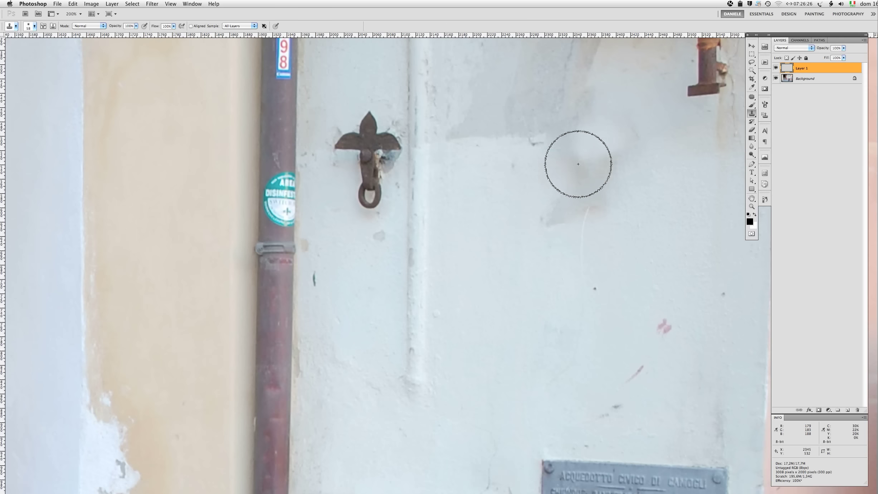
Toggle Layer 1's visibility to compare, then fit the whole photo on screen.
click(775, 69)
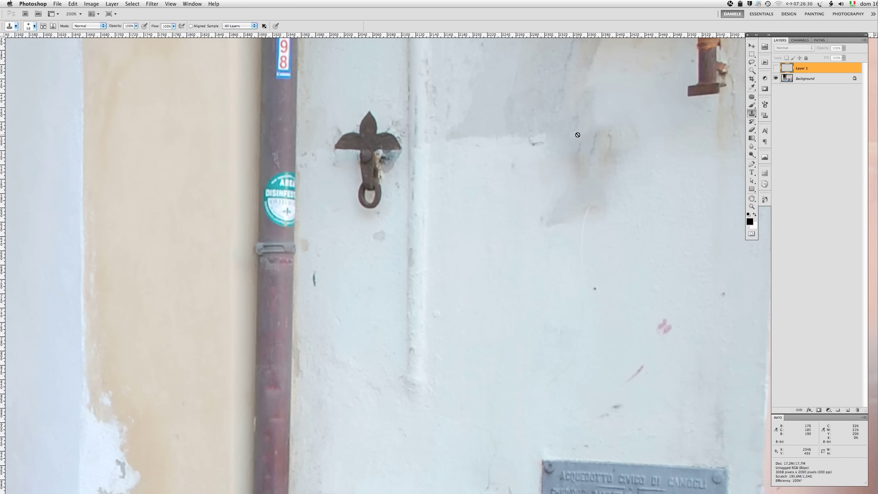
click(775, 69)
key(super+0)
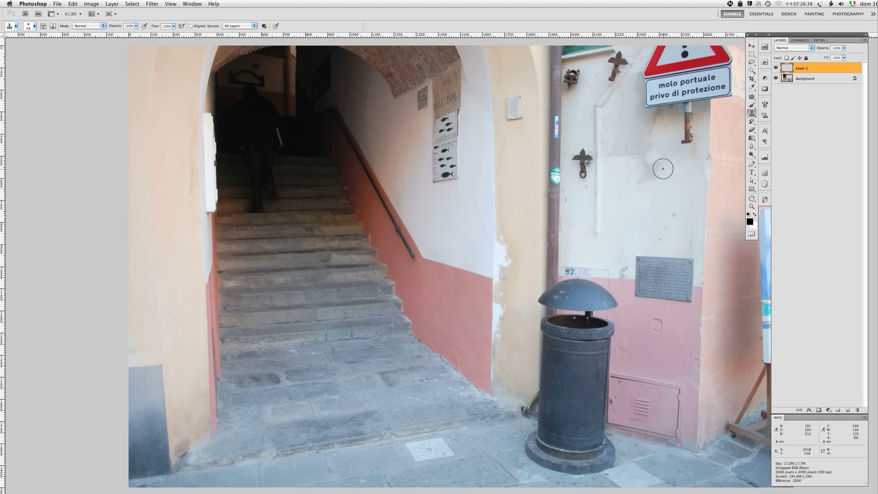
Hide Layer 1, activate the Background layer, and lasso around the metal plaque.
click(776, 68)
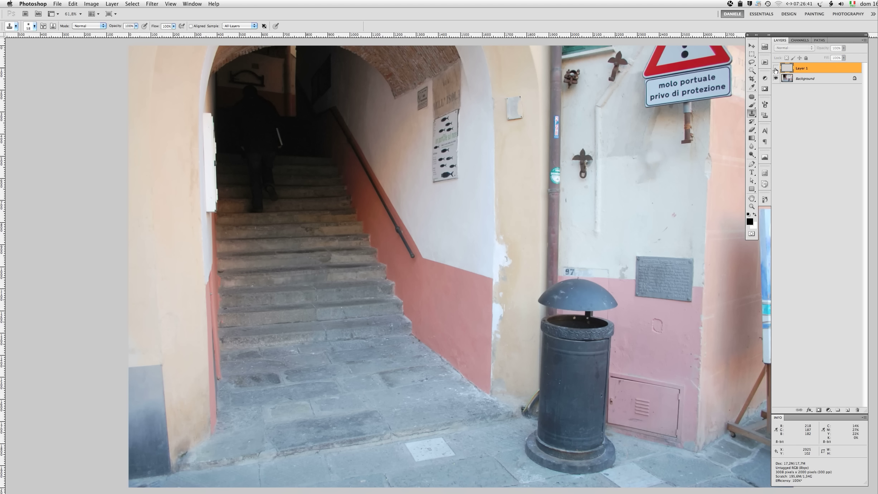
click(803, 80)
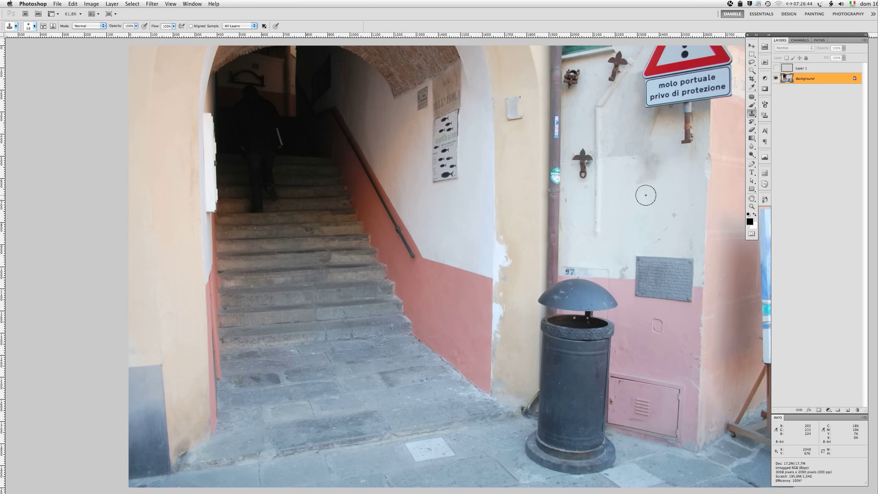
click(752, 63)
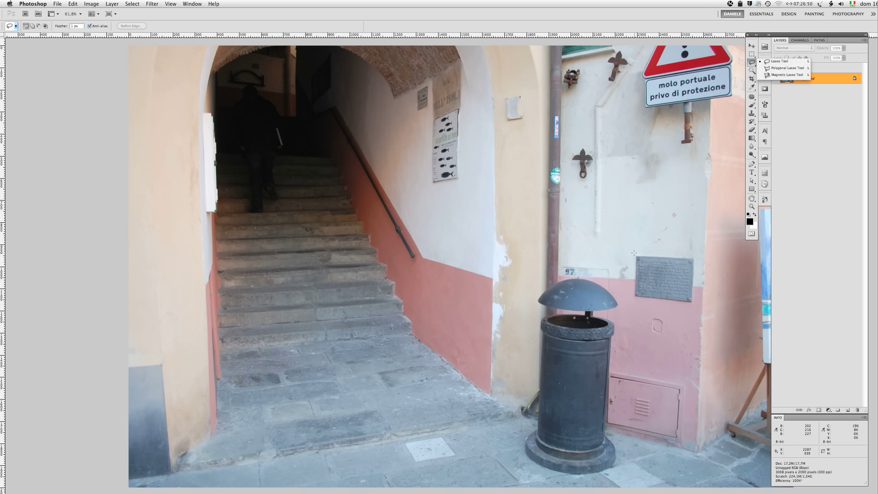
drag(634, 252, 633, 267)
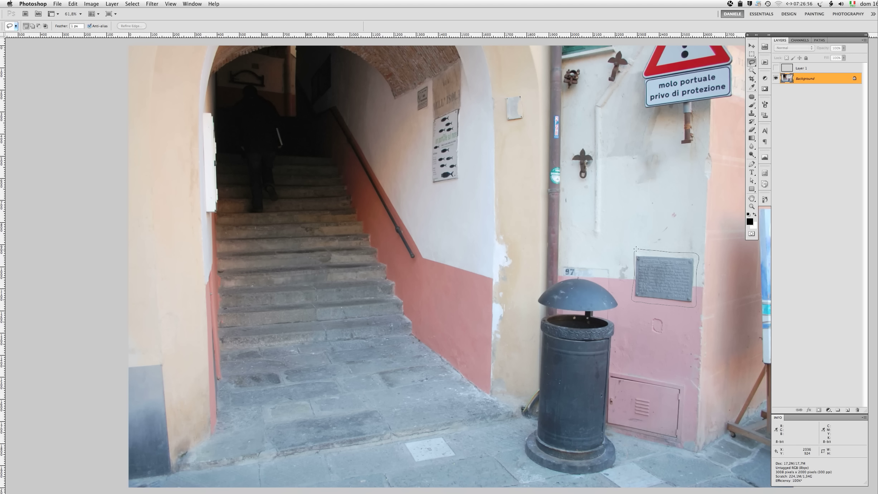
drag(635, 251, 635, 250)
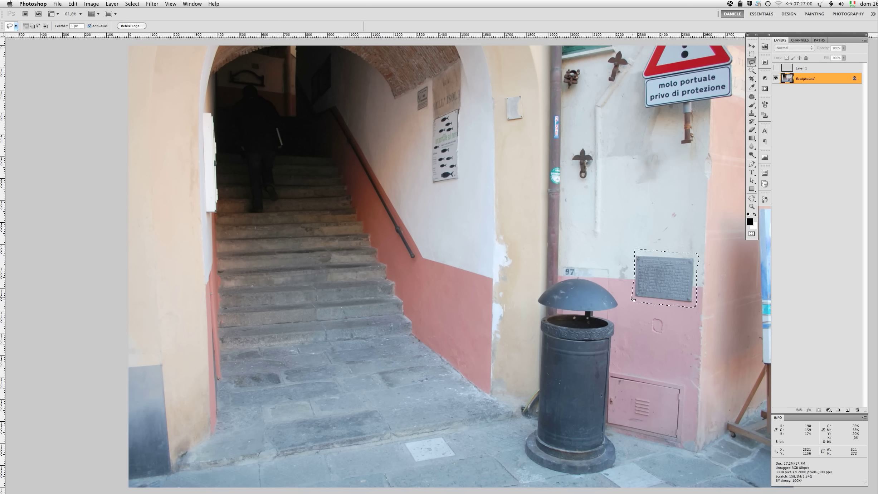
click(72, 5)
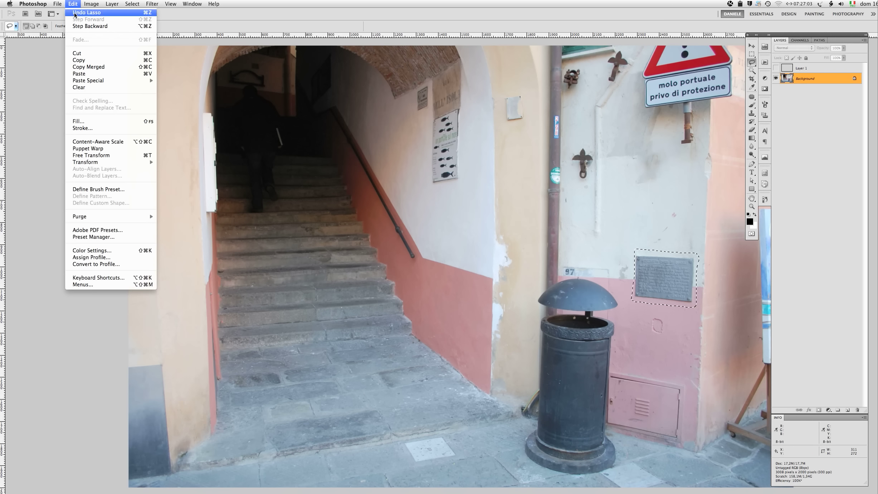
Content-Aware fill the plaque selection, then deselect.
click(94, 122)
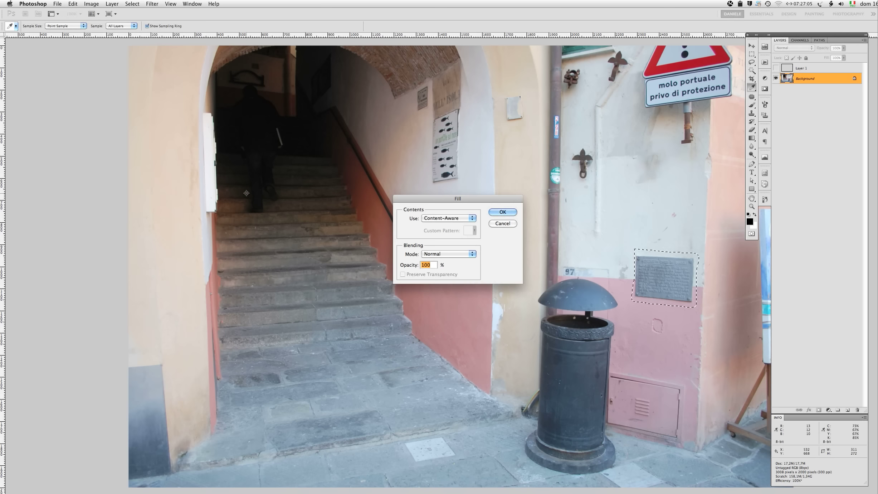
click(501, 212)
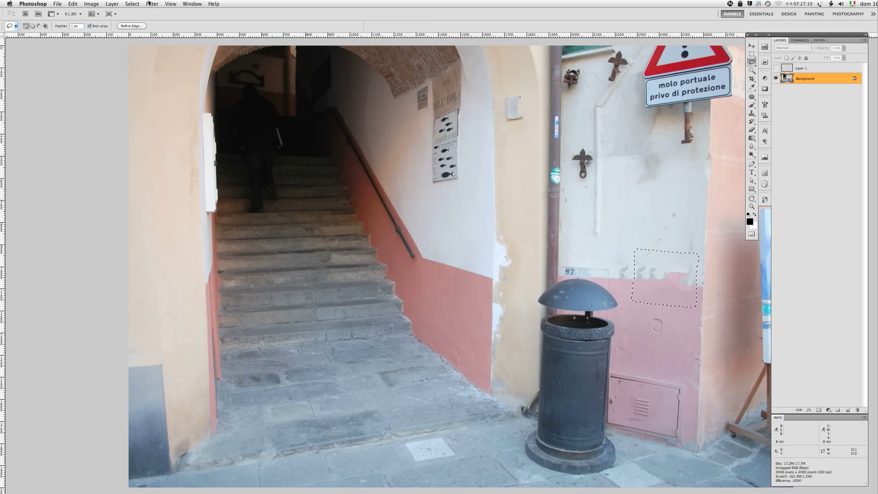
click(132, 4)
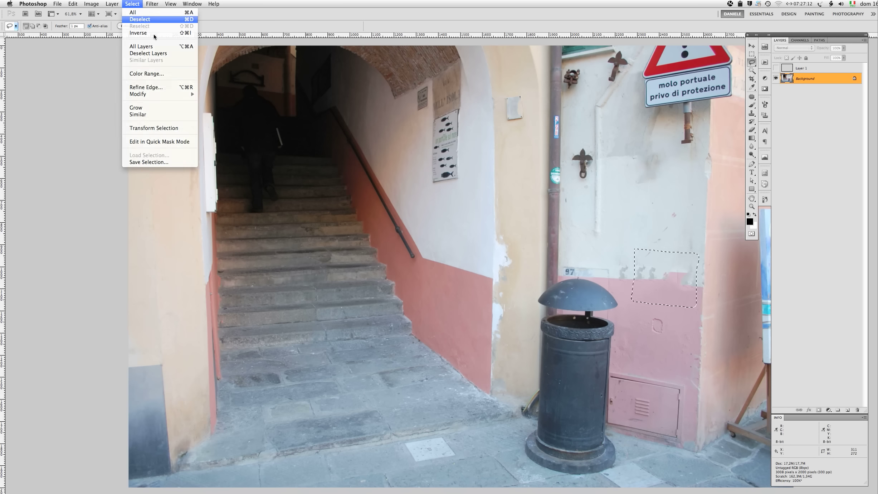
click(141, 20)
Zoom to 300% and pan to inspect the filled wall patch.
click(751, 206)
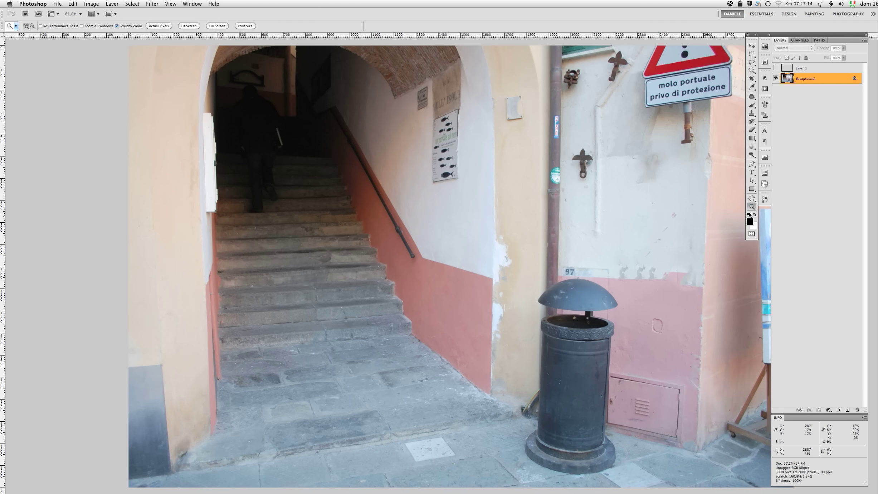
click(665, 279)
click(657, 281)
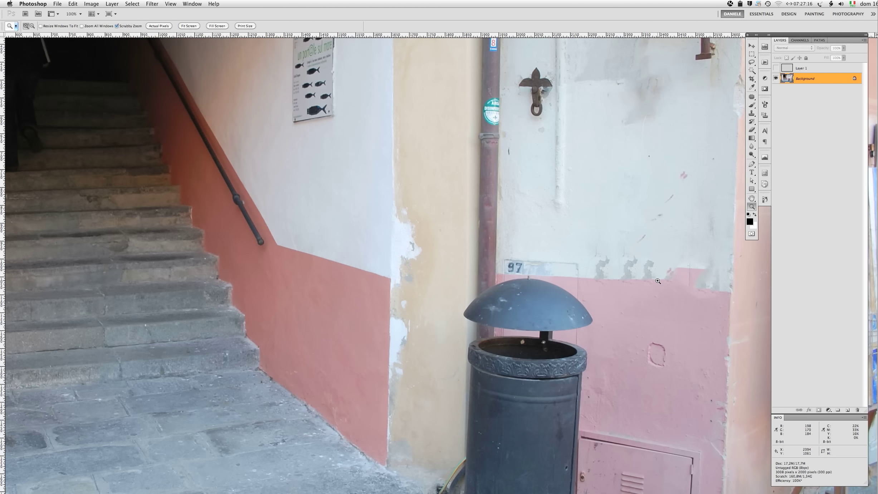
click(653, 278)
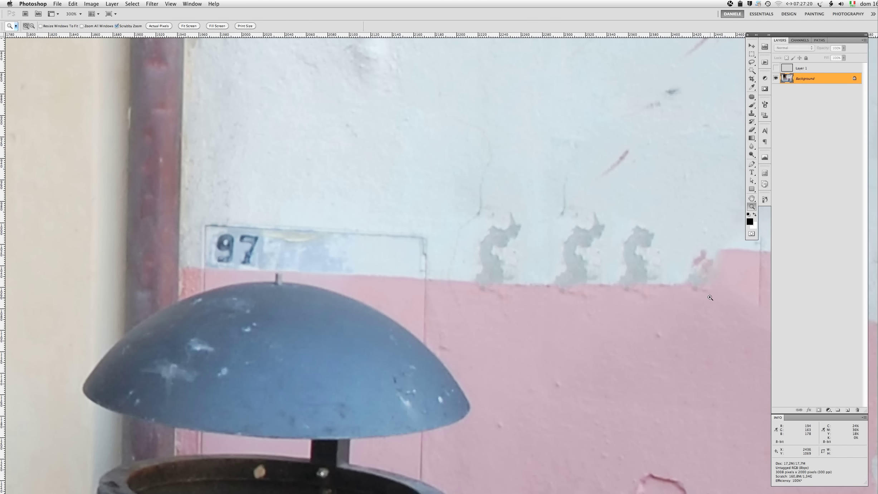
drag(648, 289, 551, 284)
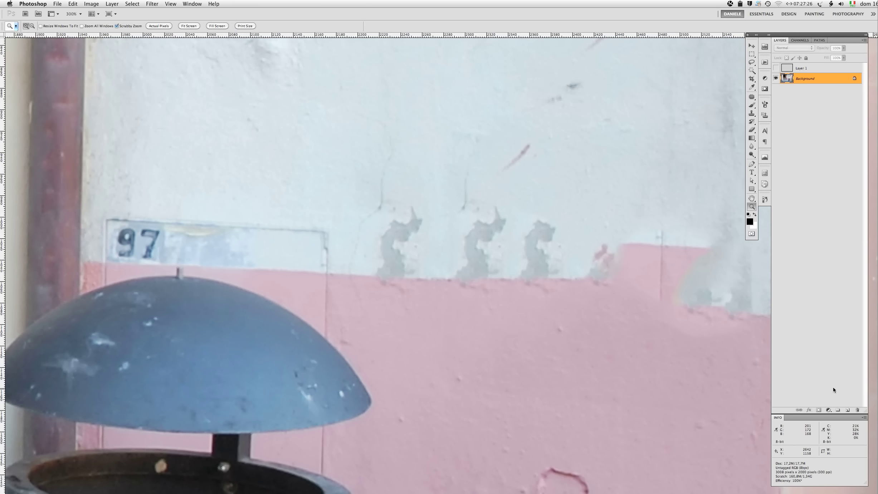
On a new Layer 2, clone wall plaster over the pink protrusion at right.
click(847, 410)
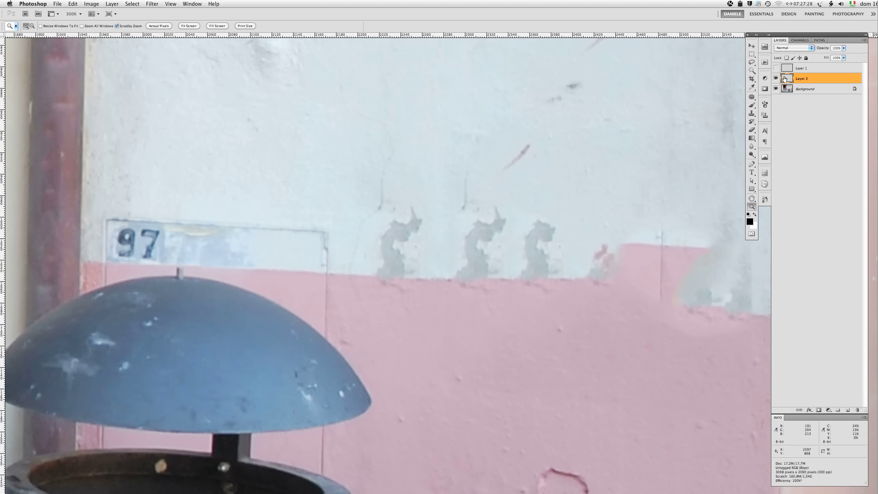
click(752, 114)
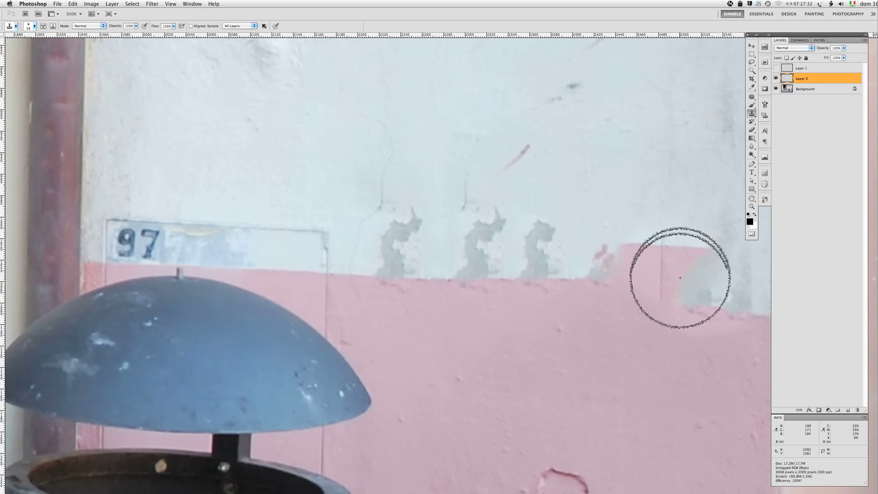
alt+click(637, 167)
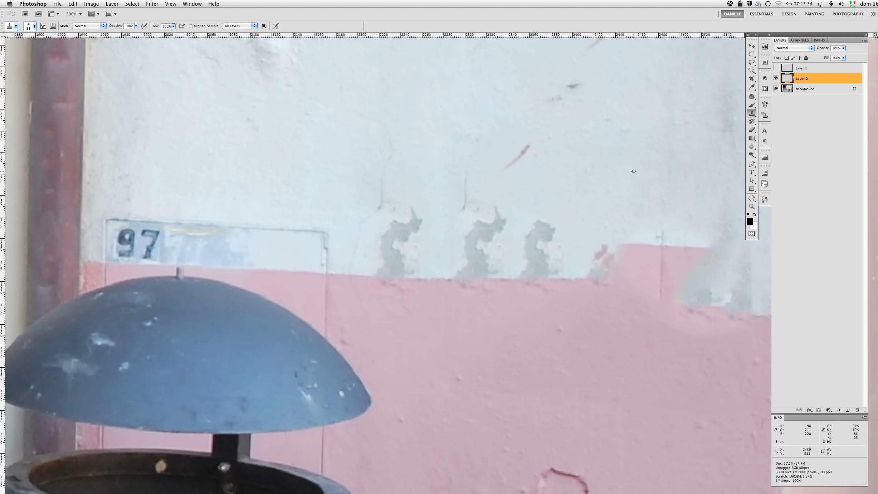
mouse_move(639, 242)
mouse_down()
mouse_move(676, 255)
mouse_move(606, 255)
mouse_up()
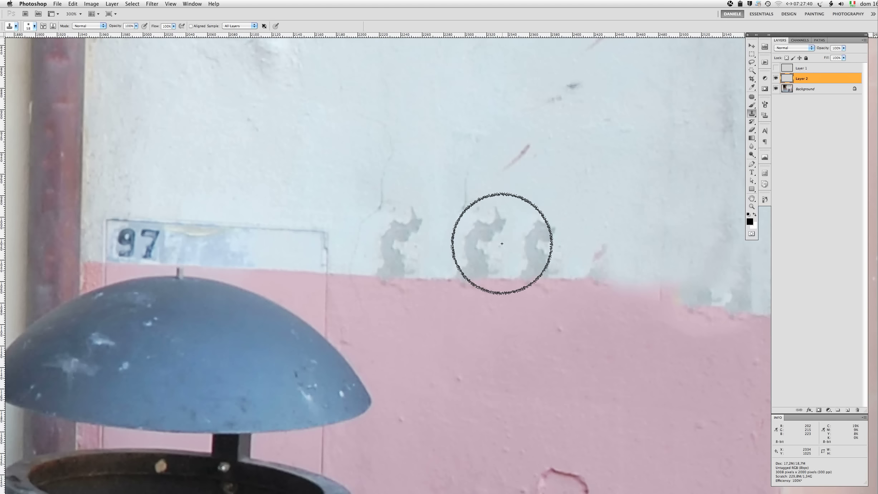
click(34, 26)
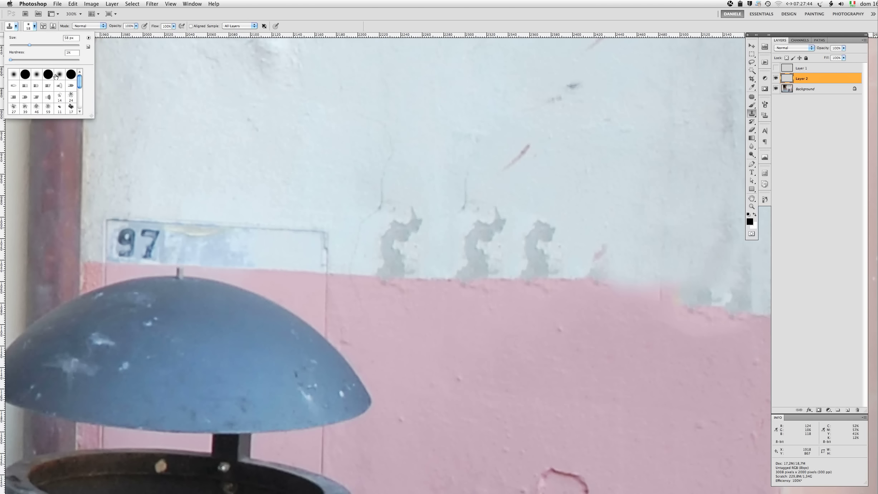
Set the clone brush to 53 px and clone over the middle and right grey stains.
drag(29, 44, 19, 44)
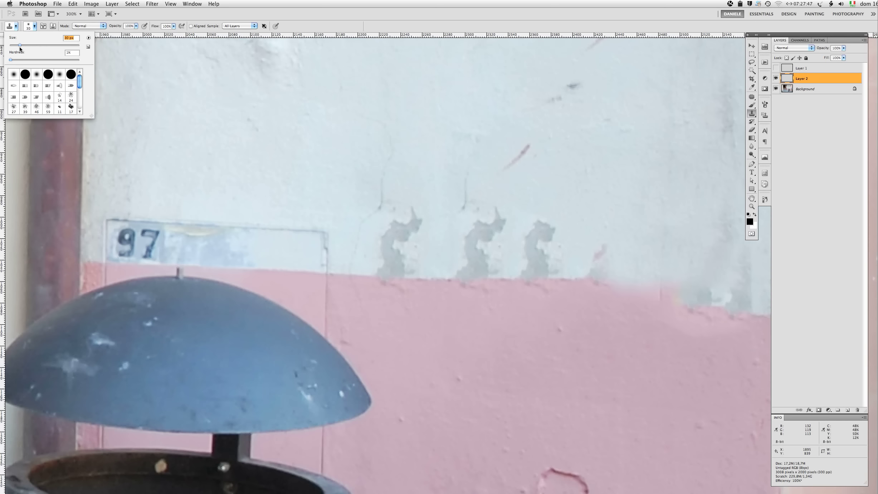
click(437, 181)
mouse_move(490, 220)
mouse_down()
mouse_move(478, 232)
mouse_move(482, 254)
mouse_up()
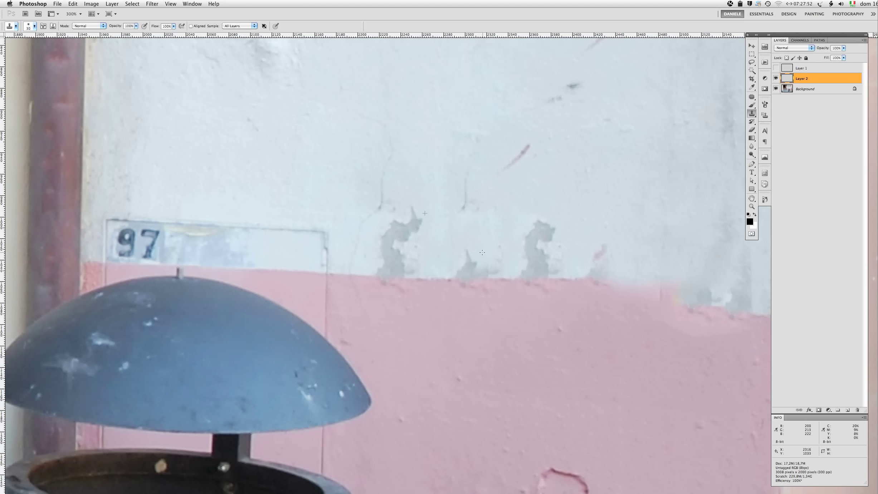
alt+click(567, 180)
drag(464, 268, 478, 256)
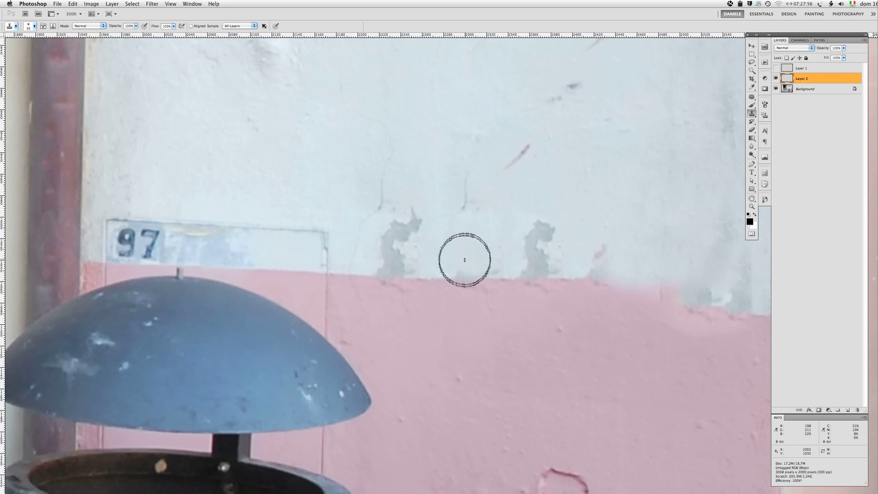
alt+click(589, 200)
mouse_move(535, 256)
mouse_down()
mouse_move(539, 236)
mouse_move(540, 270)
mouse_up()
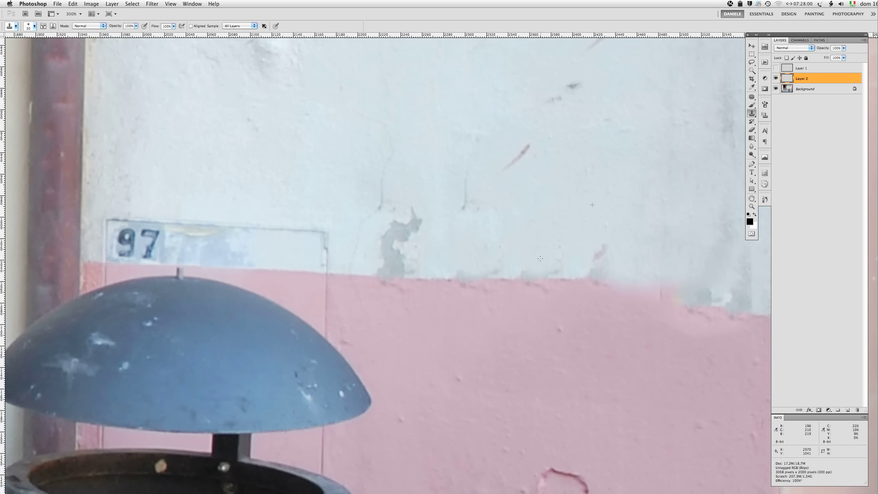
Blend the wall along the pink boundary with further clone strokes.
drag(435, 278, 422, 282)
alt+click(485, 281)
mouse_move(484, 283)
mouse_down()
mouse_move(523, 280)
mouse_move(457, 382)
mouse_up()
drag(540, 347, 524, 242)
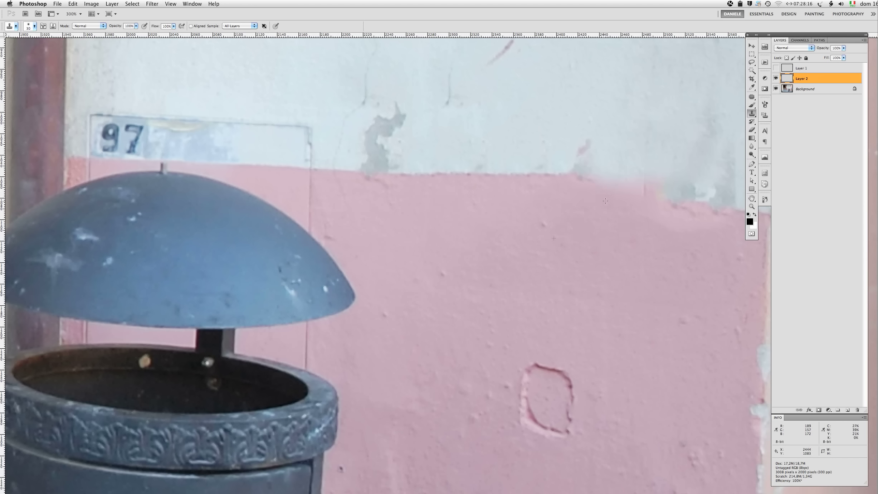
Clone pink wall over the grey step to straighten the pink band's upper edge.
drag(642, 198, 718, 222)
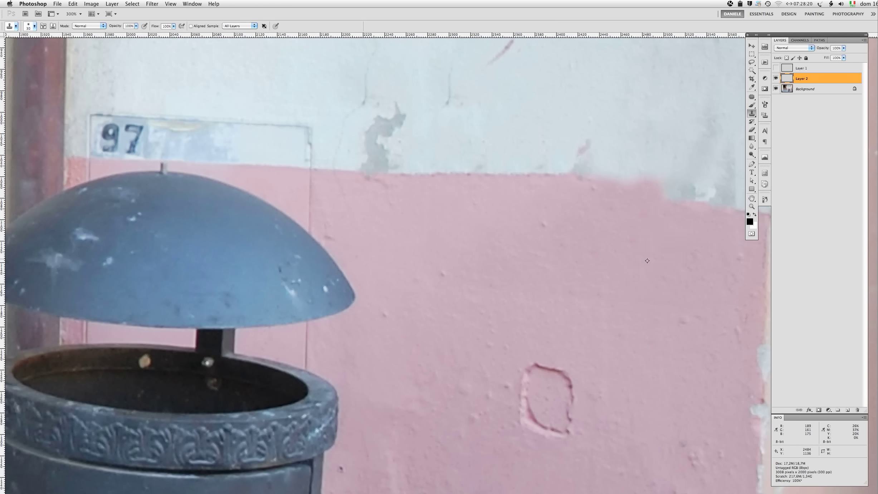
alt+click(658, 269)
alt+click(540, 177)
drag(605, 177, 629, 177)
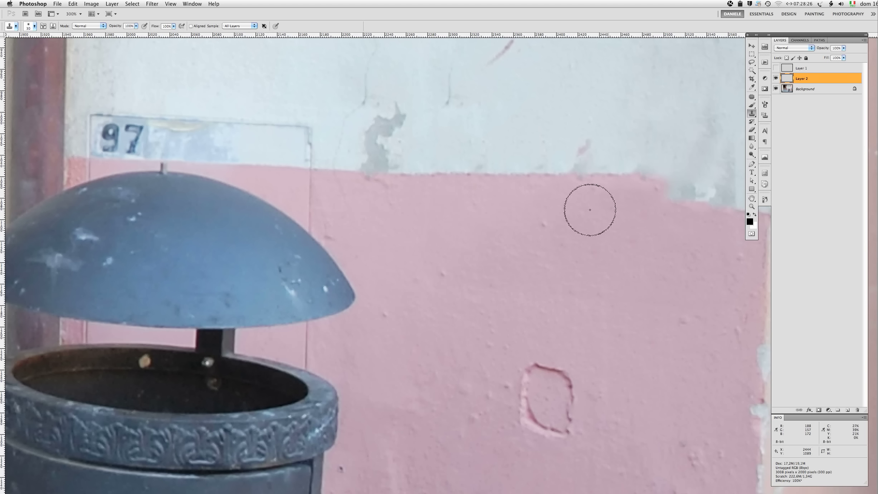
drag(649, 181, 642, 175)
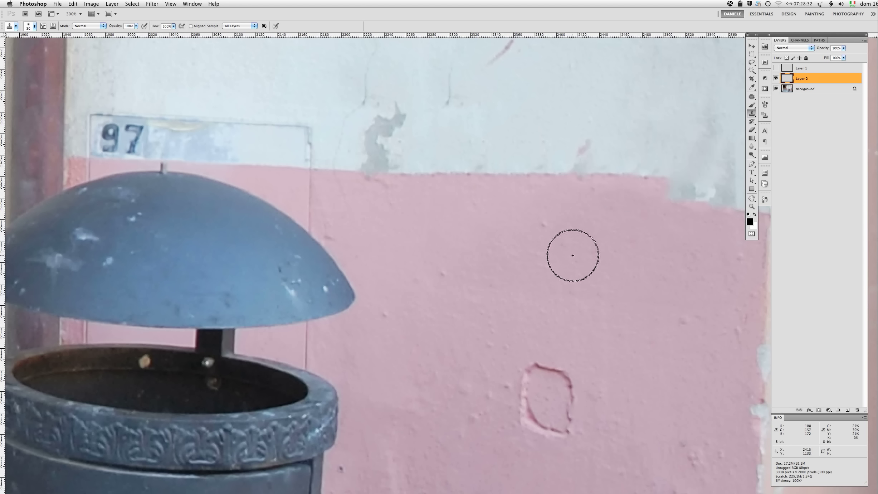
key(super+0)
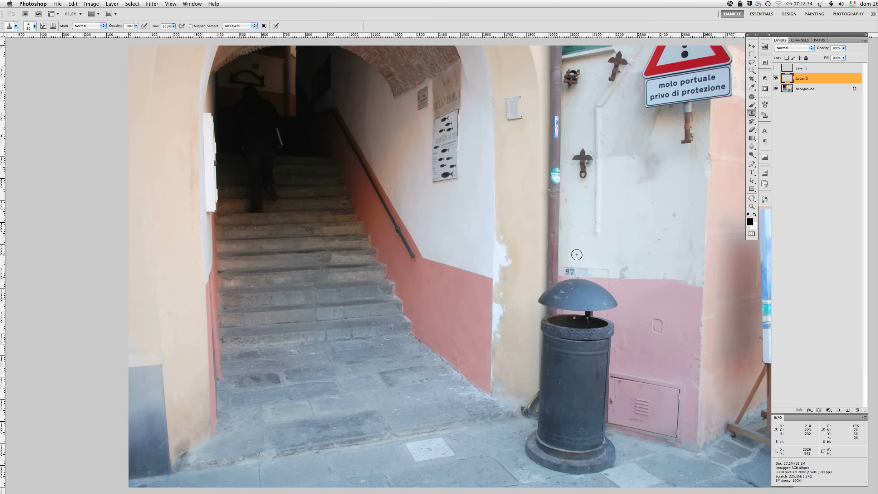
Hide Layer 2 and make the Background layer active again for selection.
drag(599, 297, 588, 255)
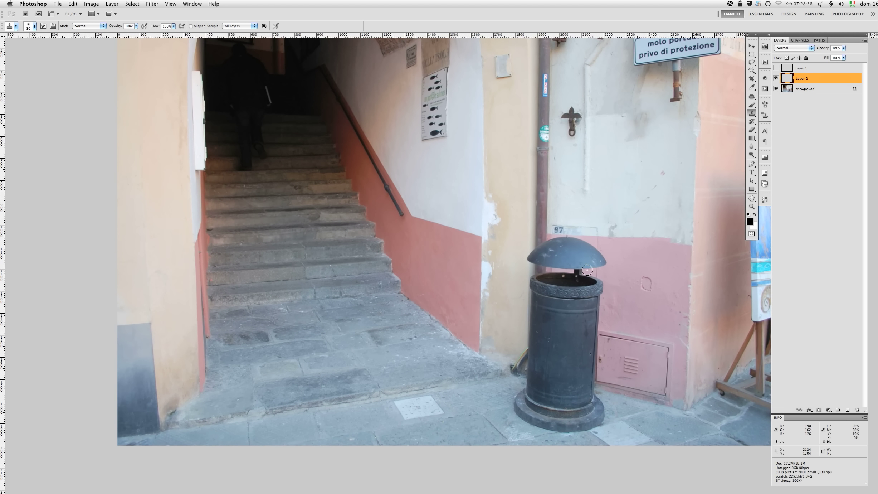
click(776, 78)
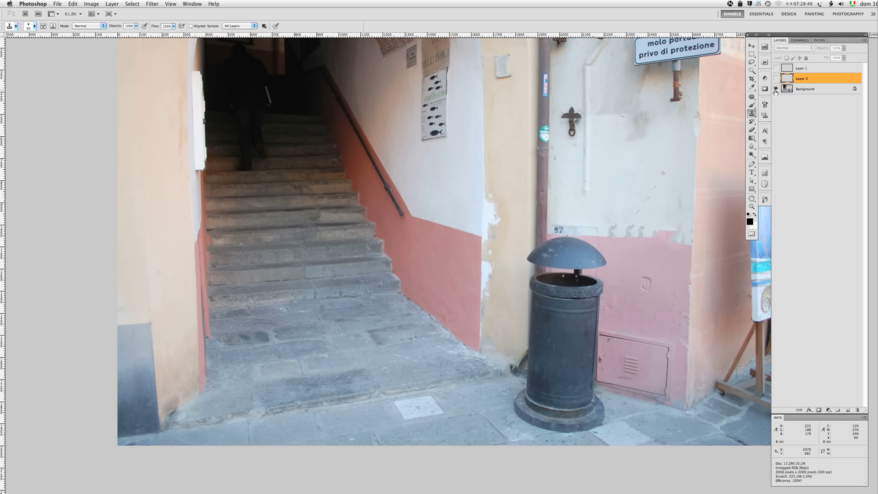
click(805, 93)
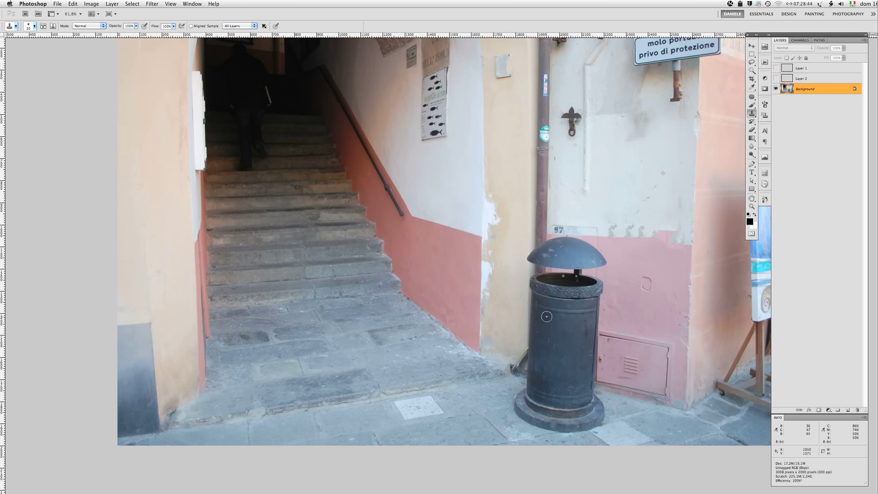
click(752, 62)
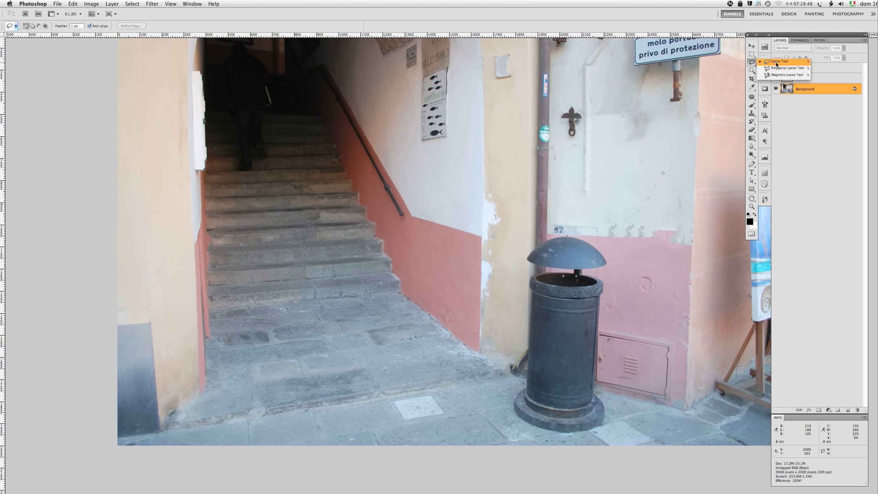
Loosely lasso the trash bin and its base on the Background layer.
click(776, 63)
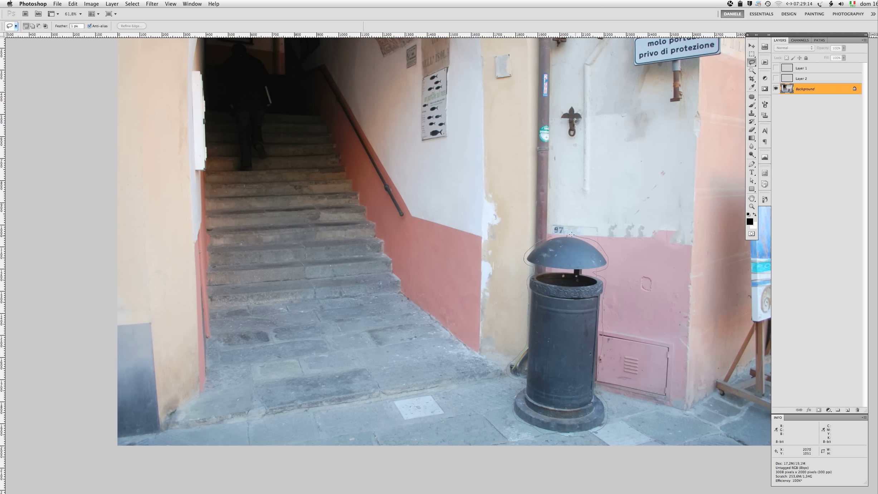
drag(548, 236, 549, 235)
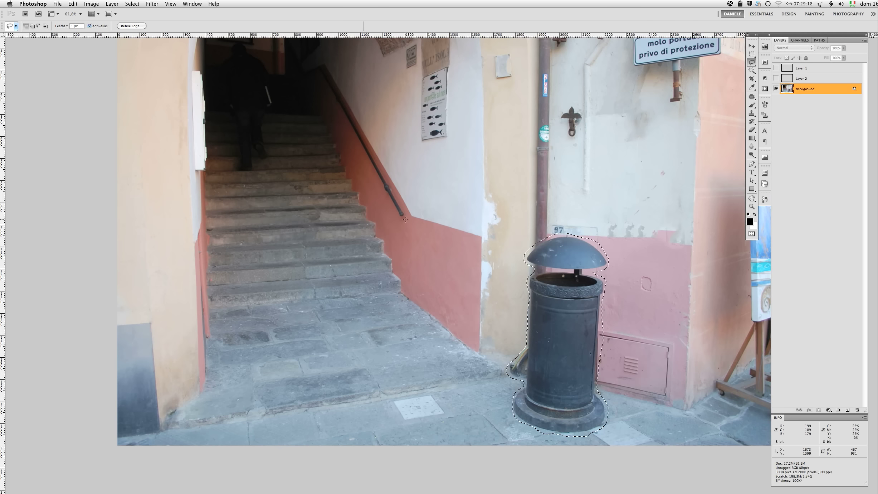
click(72, 5)
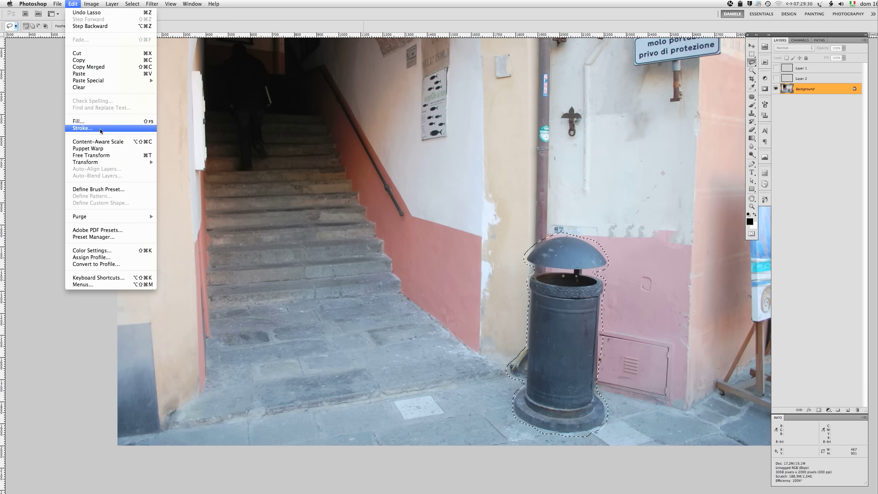
Content-Aware fill the trash bin area, deselect, and begin outlining the duplicated vent artefact.
click(102, 123)
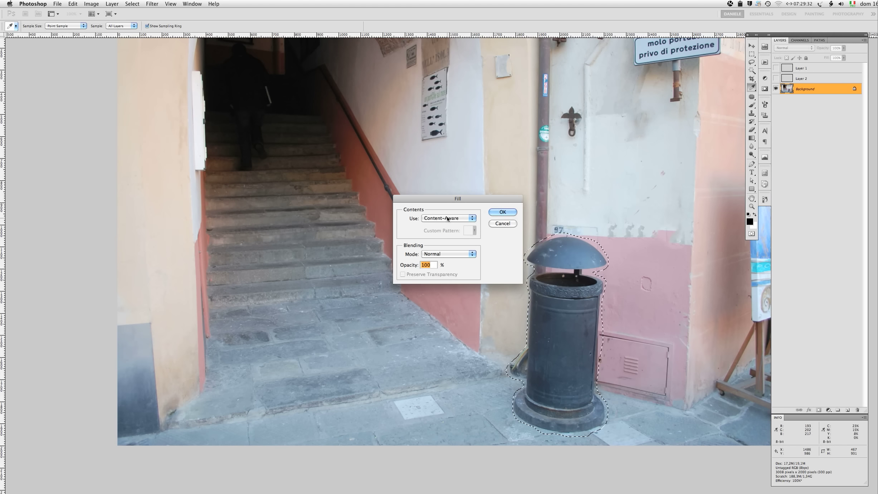
click(502, 212)
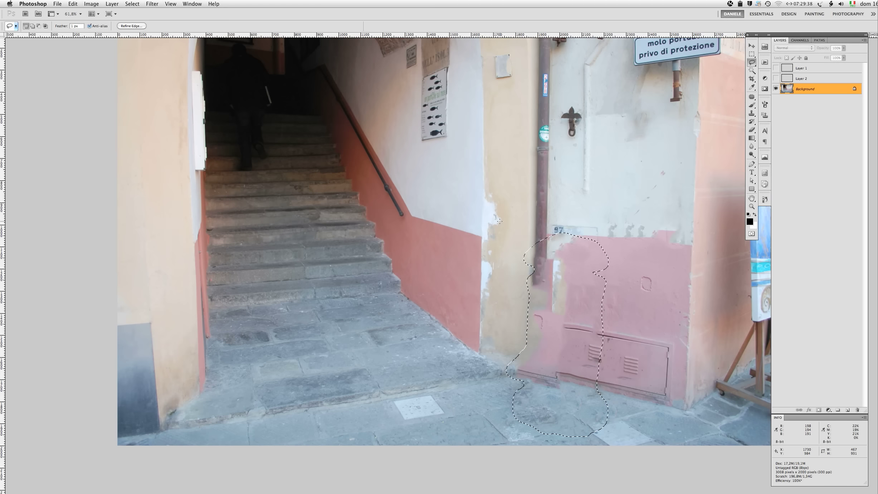
click(131, 4)
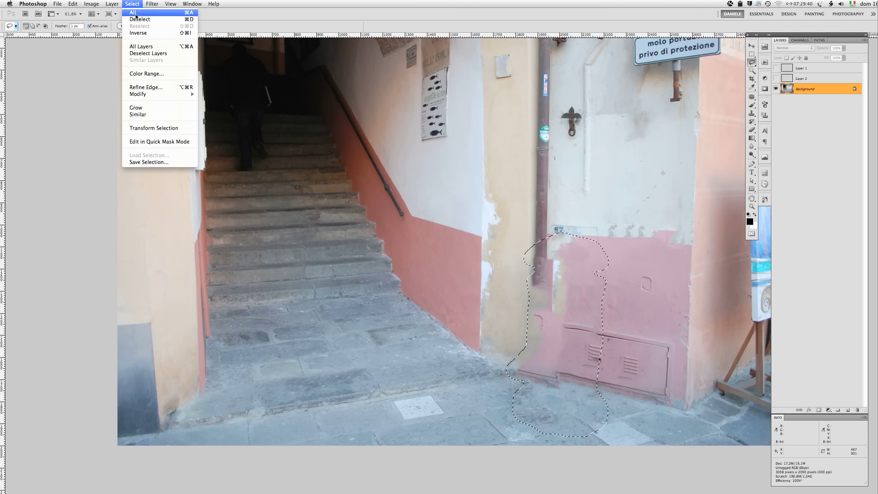
click(143, 20)
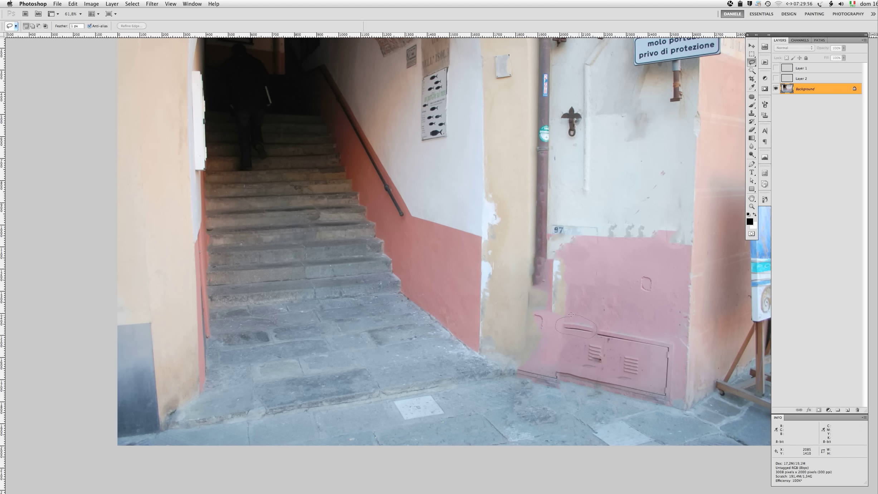
drag(573, 314, 573, 315)
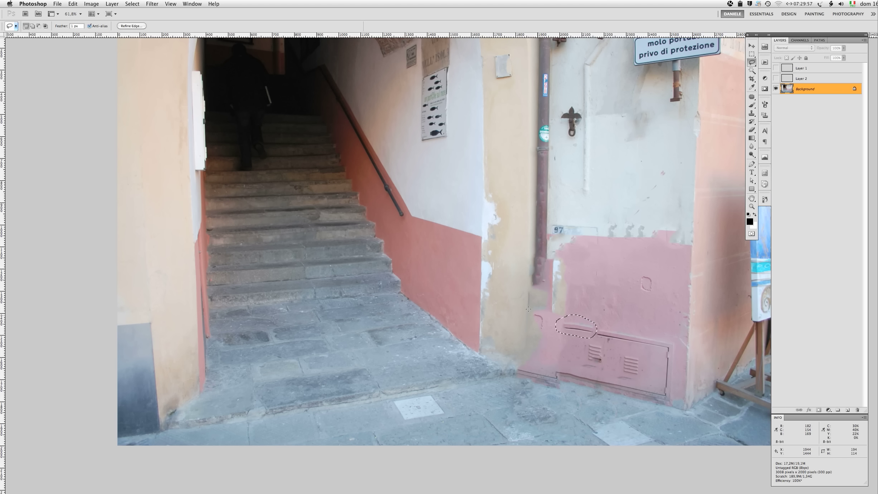
Add the copied vent, wall-corner blotch, pipe's lower end and small square mark to the selection.
click(32, 26)
drag(607, 352, 608, 354)
mouse_move(538, 313)
mouse_down()
mouse_move(529, 323)
mouse_move(535, 311)
mouse_up()
drag(533, 253, 526, 266)
drag(526, 256, 527, 256)
mouse_move(643, 271)
mouse_down()
mouse_move(648, 296)
mouse_move(637, 272)
mouse_up()
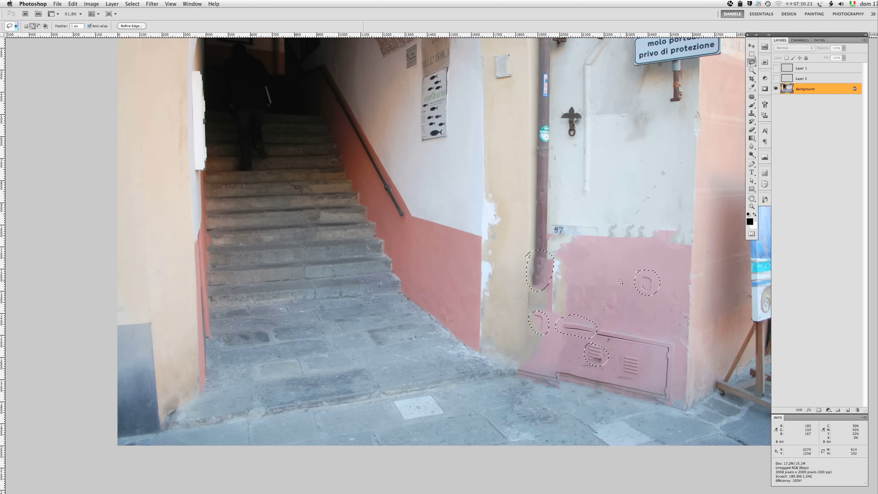
Content-Aware fill the selected artefacts and clear the selection.
click(73, 4)
click(81, 121)
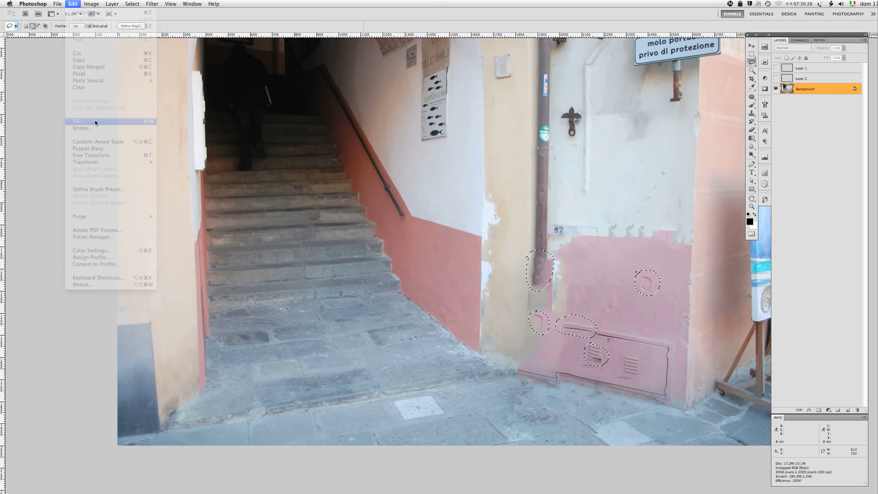
click(503, 212)
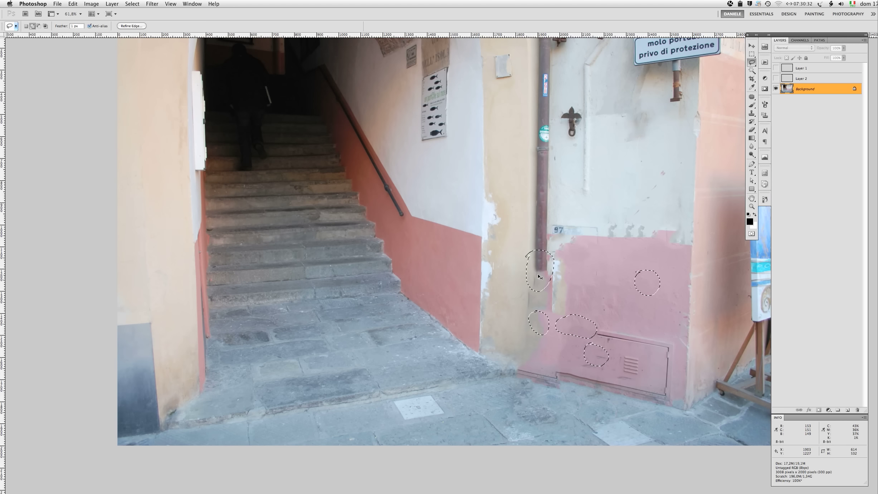
click(132, 4)
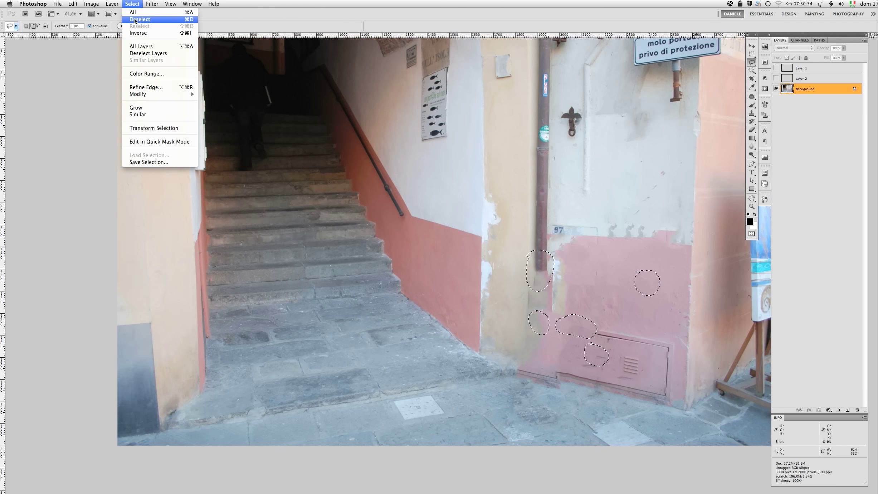
click(139, 20)
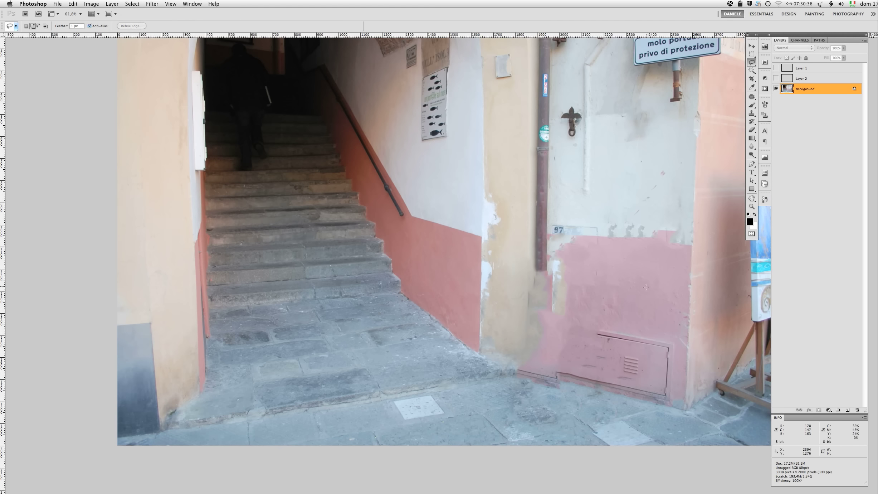